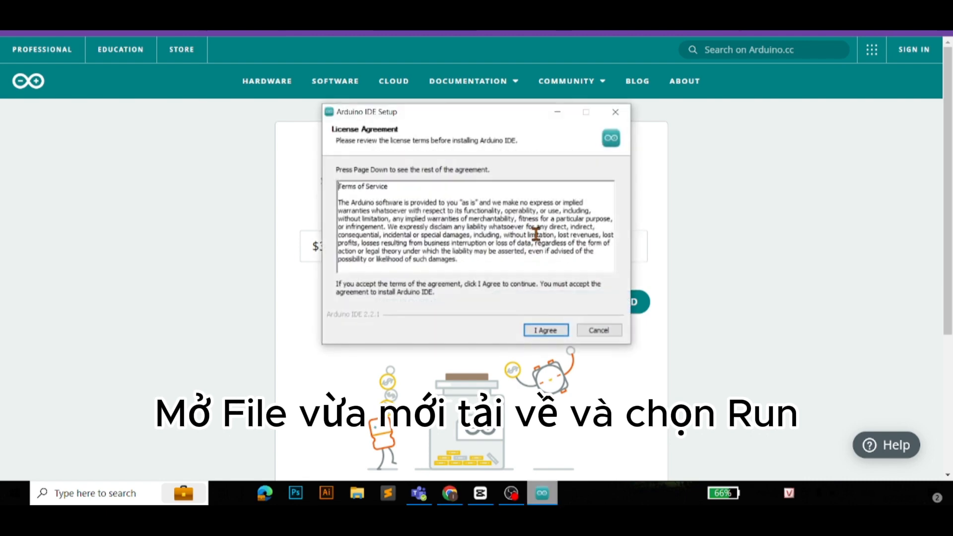
Install Arduino IDE 2.2.1 for the current user only in the default destination folder and launch it
left_click(541, 331)
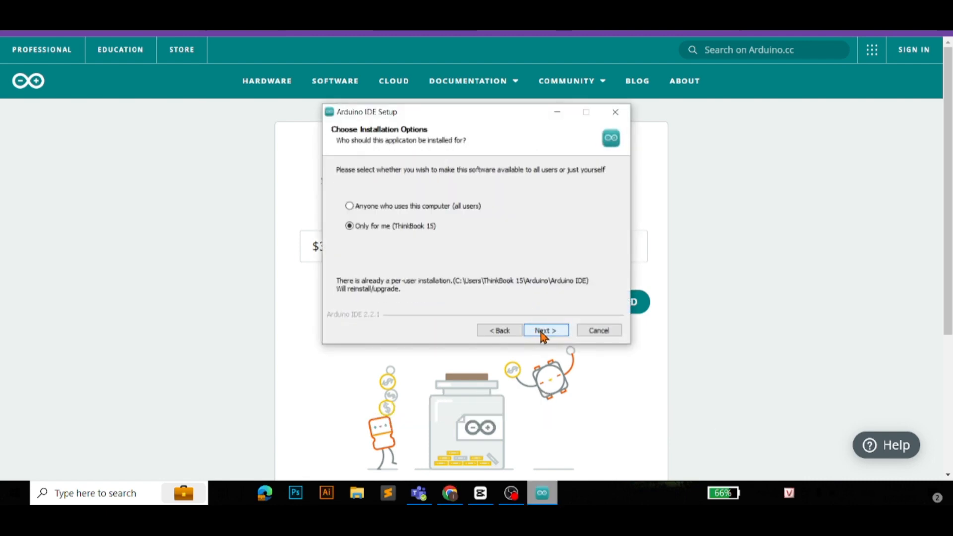
left_click(543, 334)
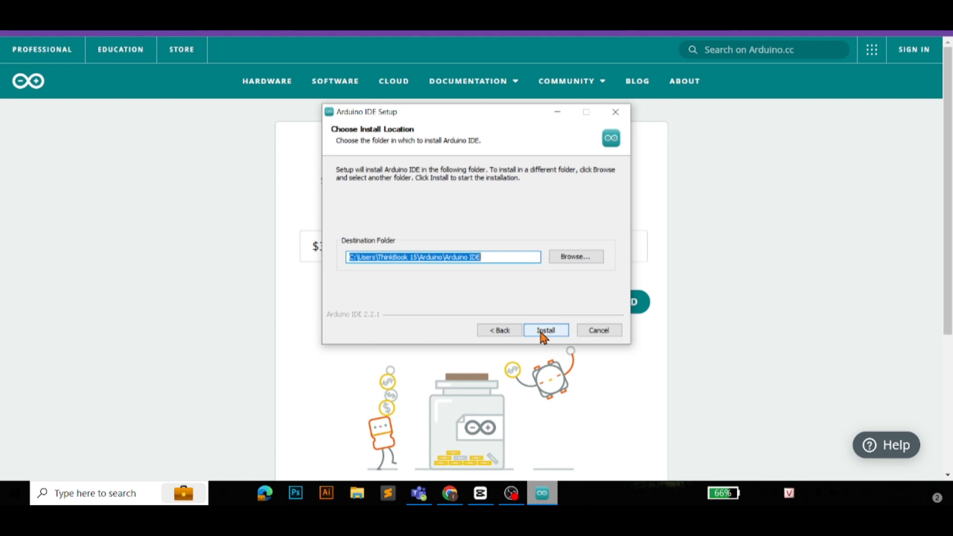
left_click(546, 331)
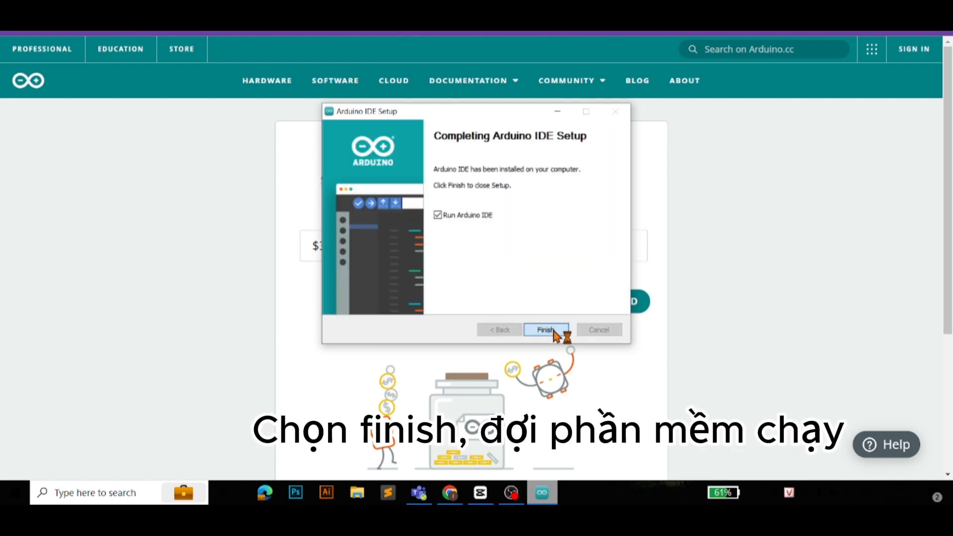
left_click(545, 330)
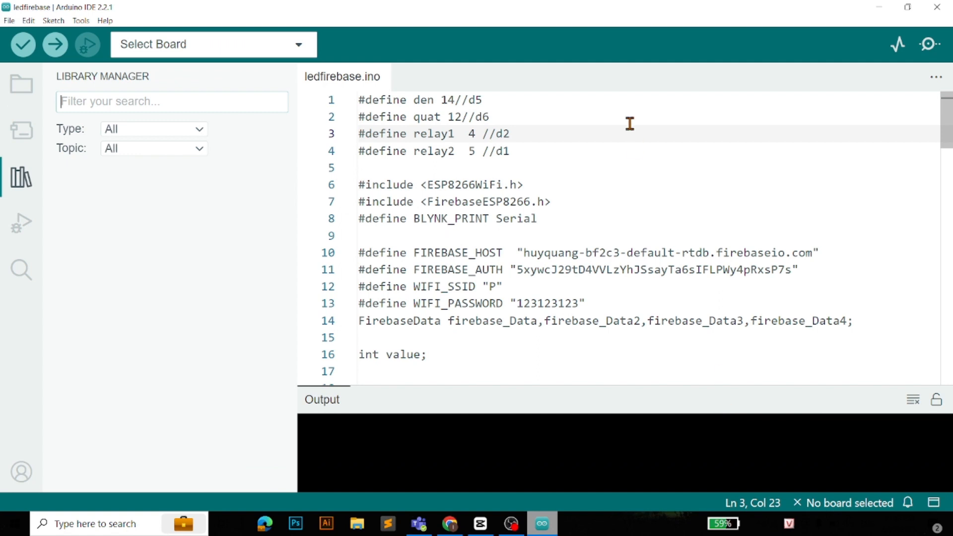
Set the Espressif arduino-esp32 package link as the additional boards manager URL in the preferences and dismiss both update notices
left_click(9, 22)
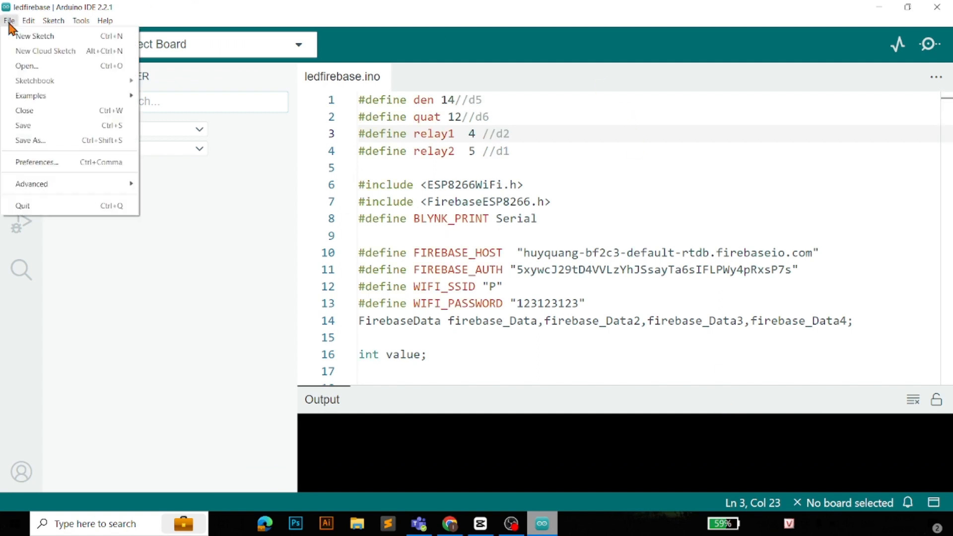
left_click(56, 167)
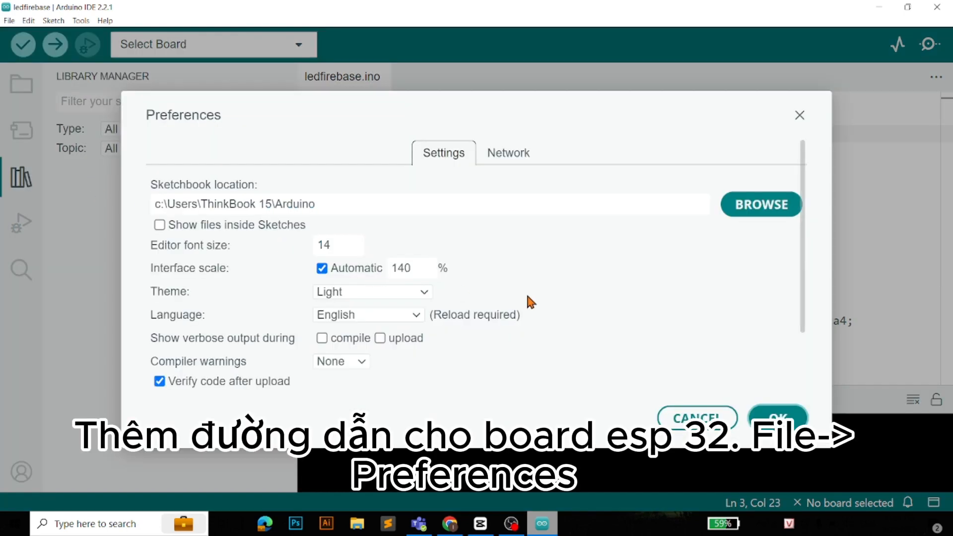
scroll(546, 304, "down", 2)
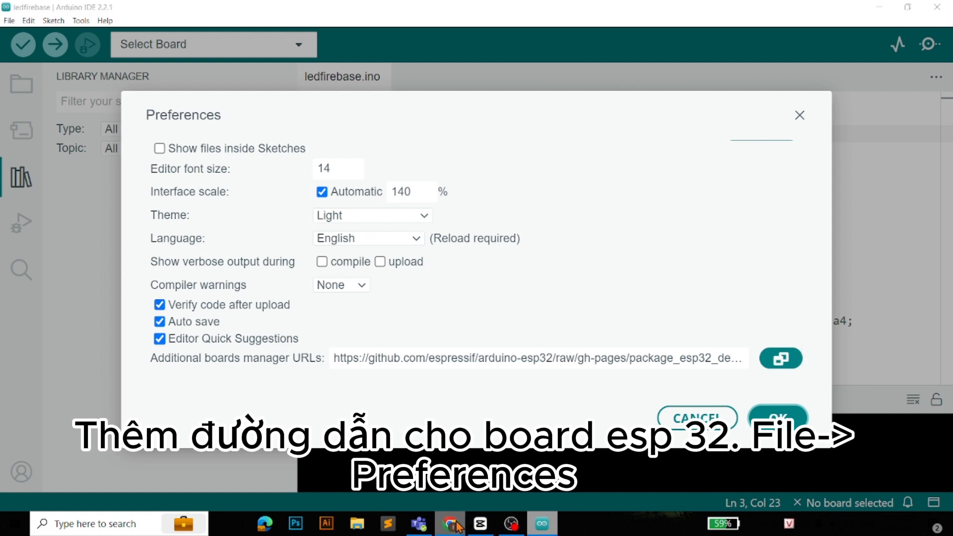
left_click_drag(336, 358, 809, 357)
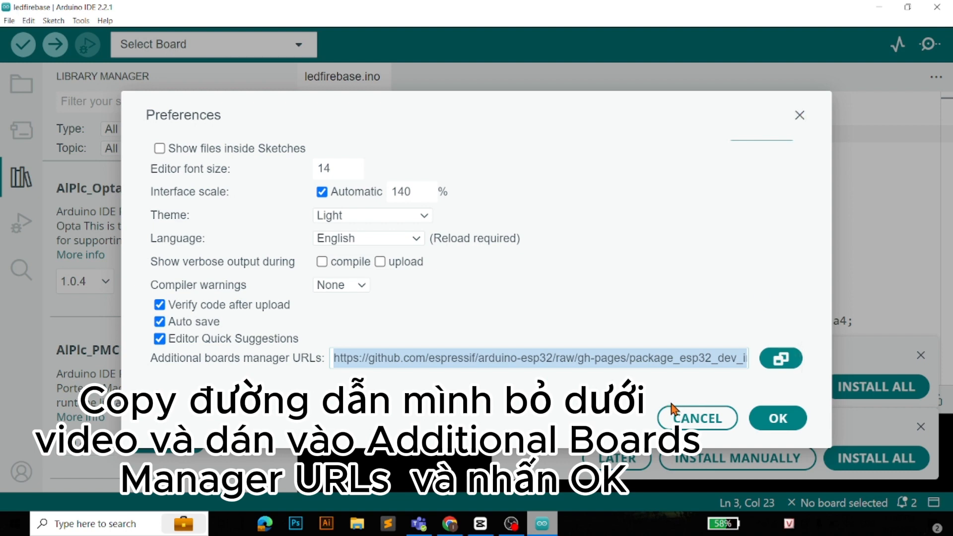
left_click(777, 419)
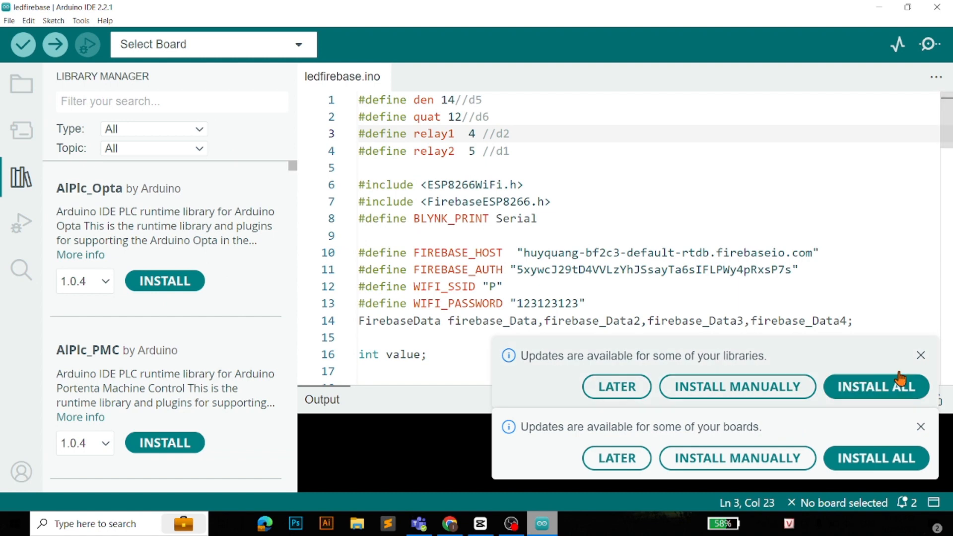
left_click(918, 355)
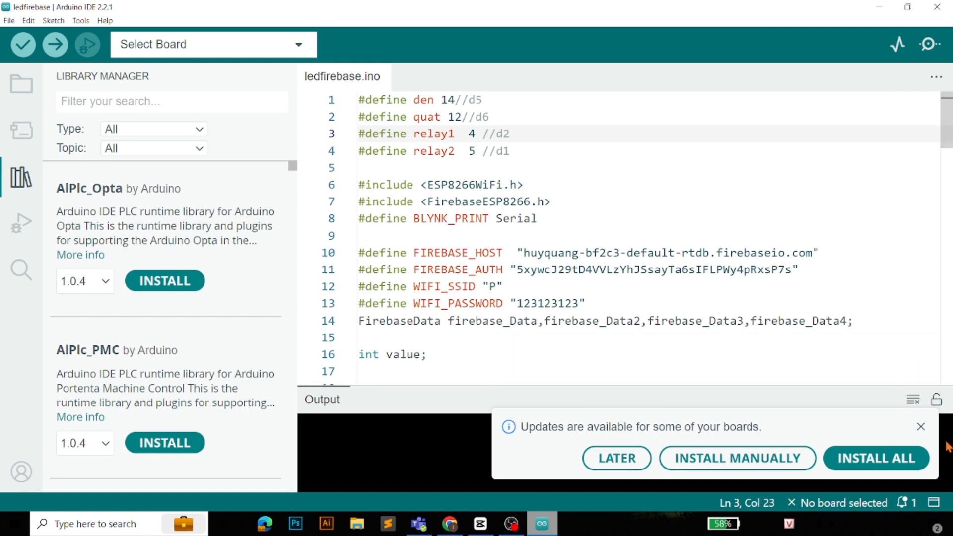
left_click(920, 427)
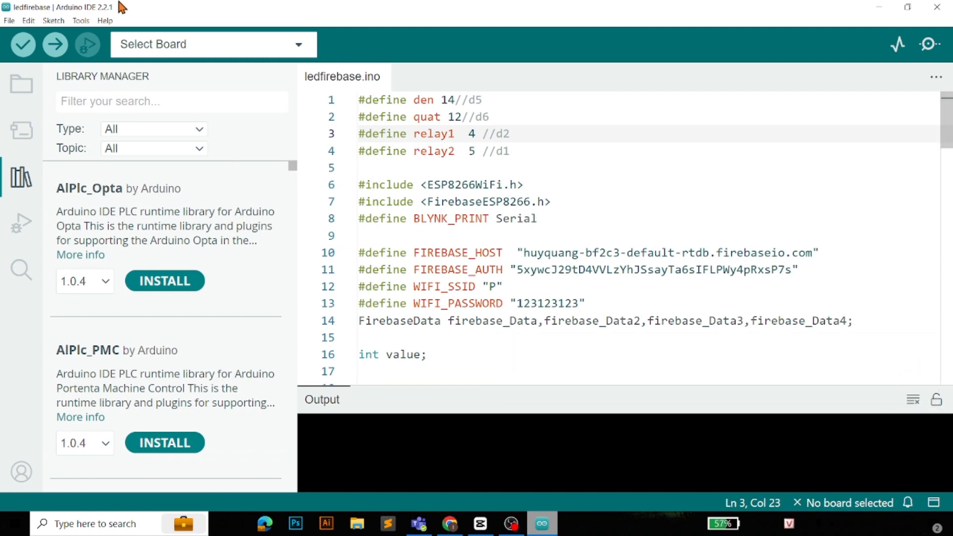
Search the Boards Manager for "esp 32"
left_click(80, 22)
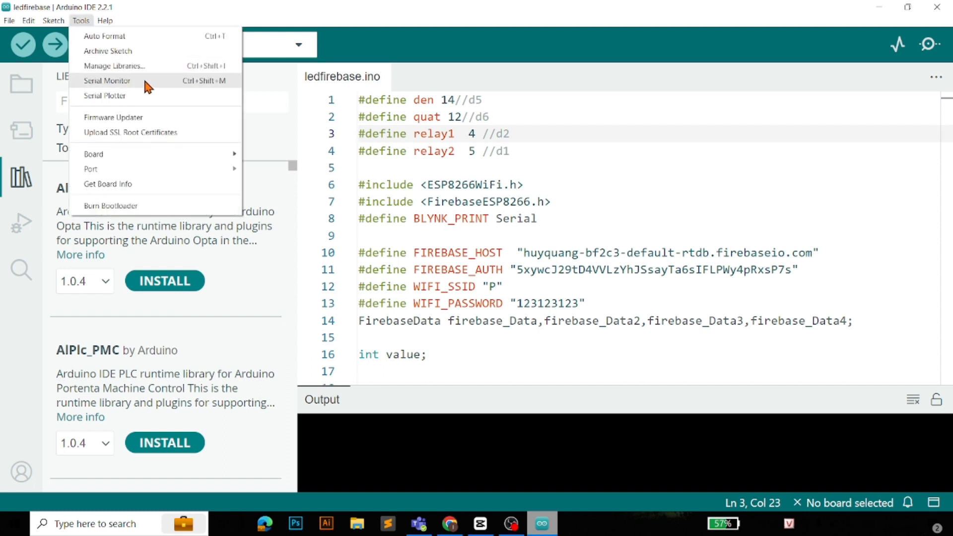
mouse_move(218, 155)
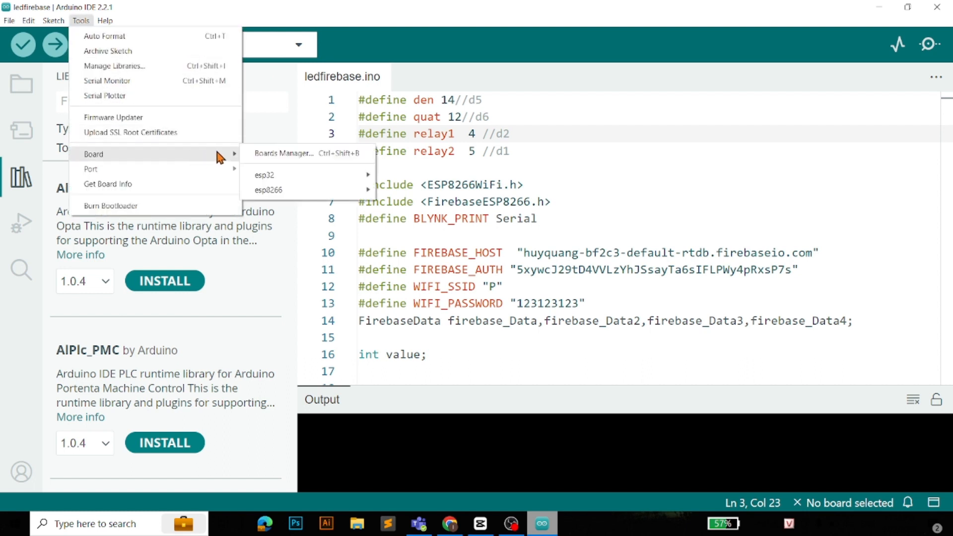
left_click(311, 156)
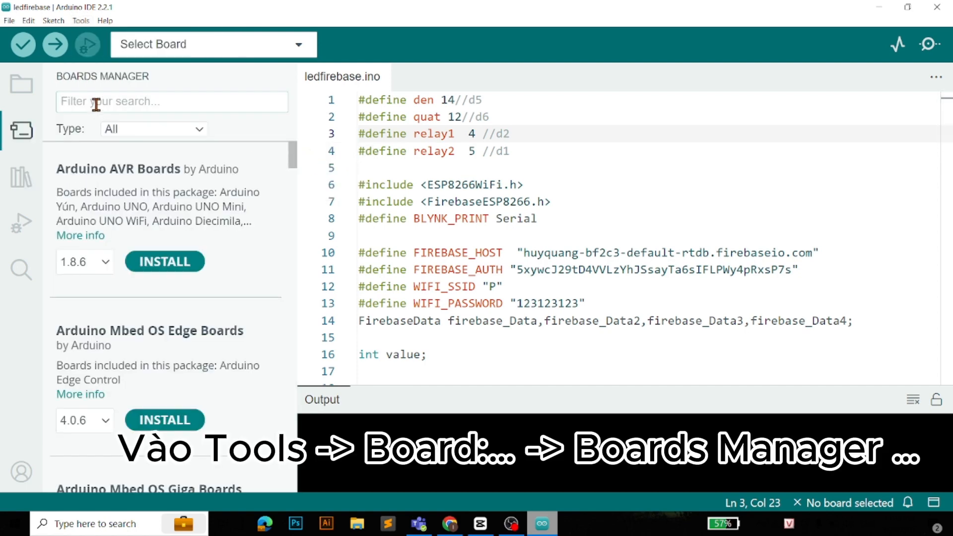
type("esp 32")
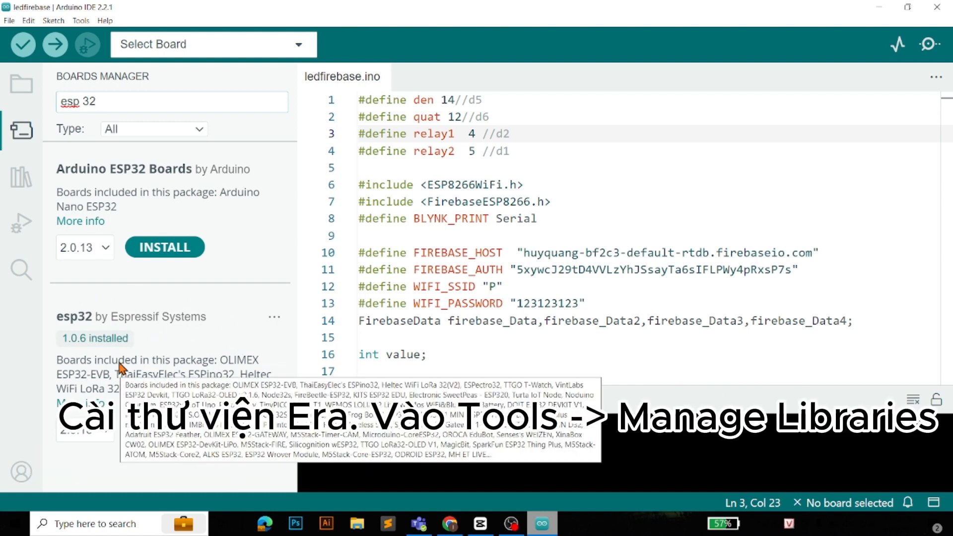
Search the Library Manager for "era enable" and look through the listed libraries
left_click(83, 20)
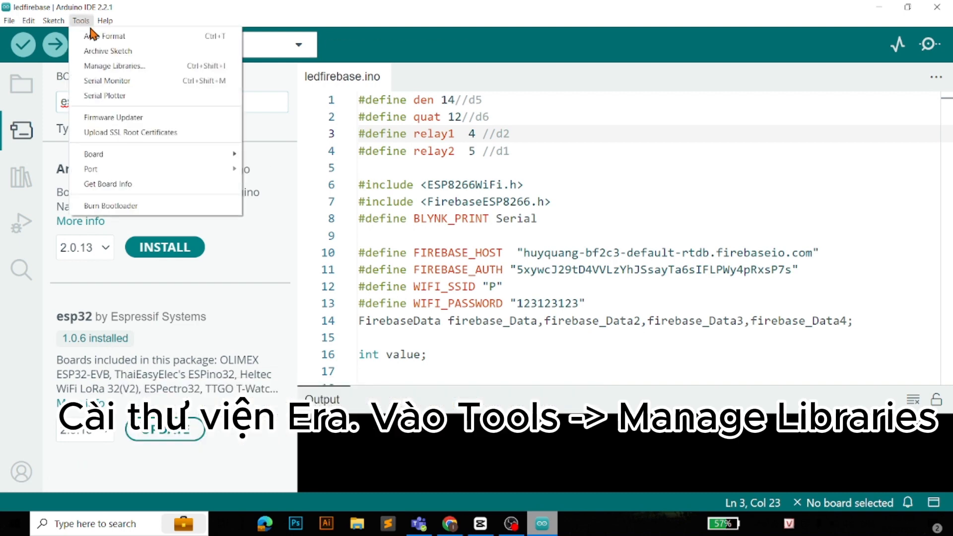
left_click(118, 66)
left_click(128, 103)
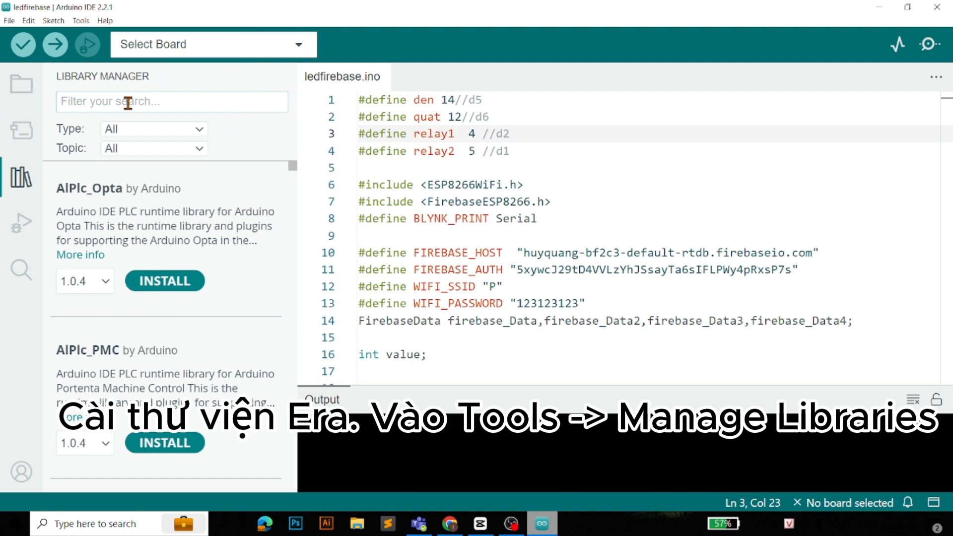
type("e")
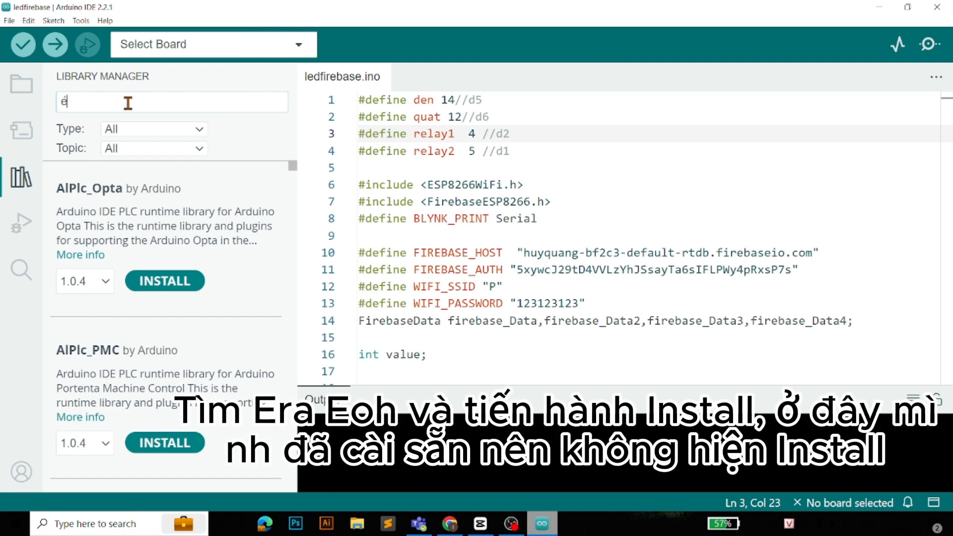
type("ra ena")
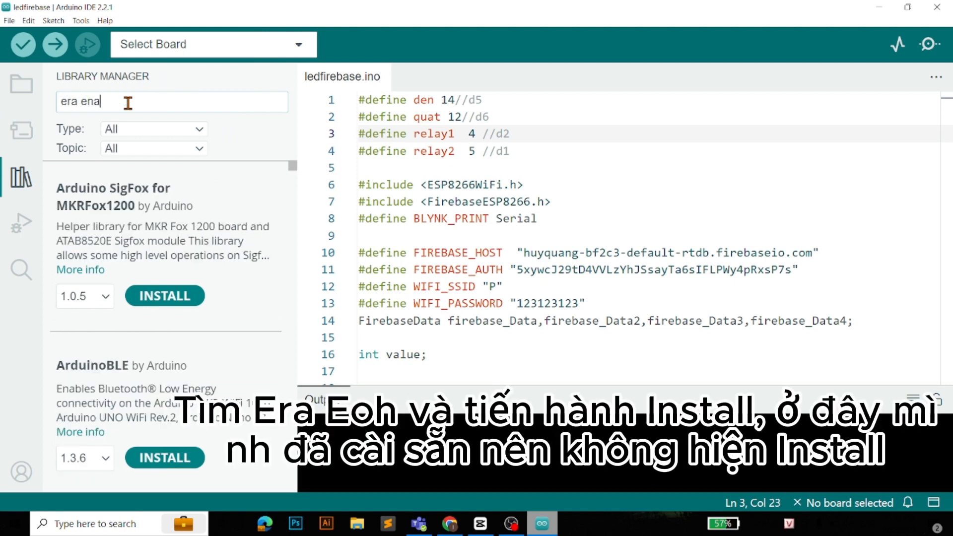
type("ble")
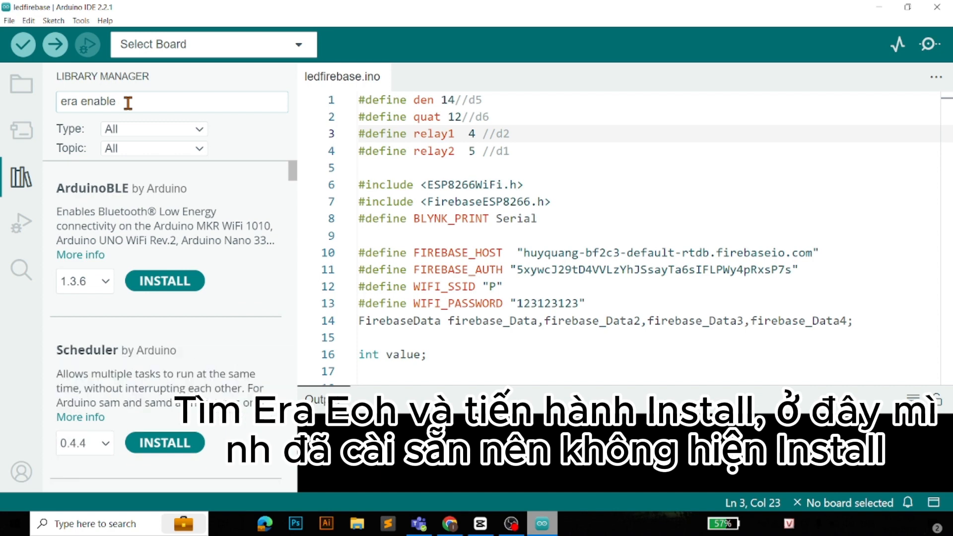
scroll(168, 201, "down", 3)
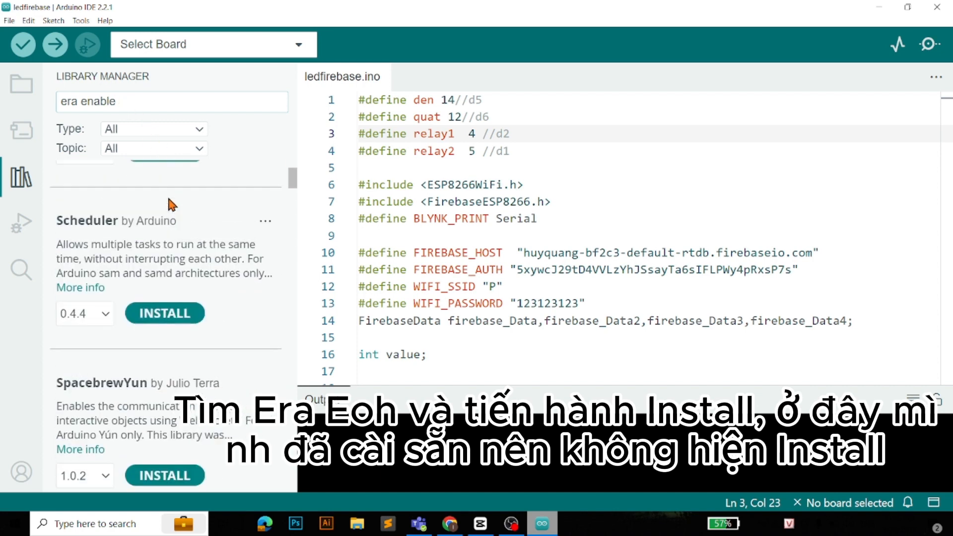
scroll(166, 198, "up", 3)
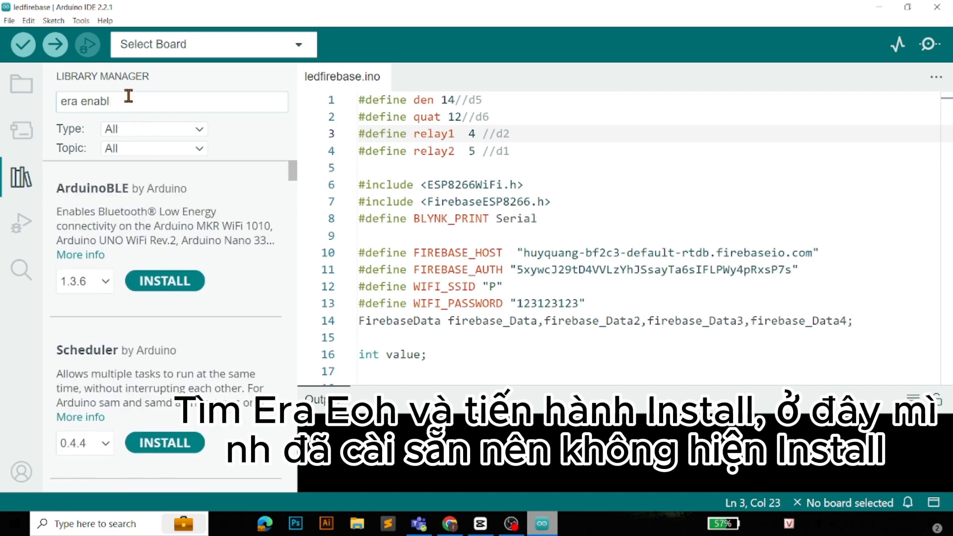
Change the library search to "era eoh" to find the ERa library by EoH Ltd
key("BackSpace")
key("BackSpace")
key("BackSpace")
key("BackSpace")
key("BackSpace")
key("BackSpace")
key("BackSpace")
type("e")
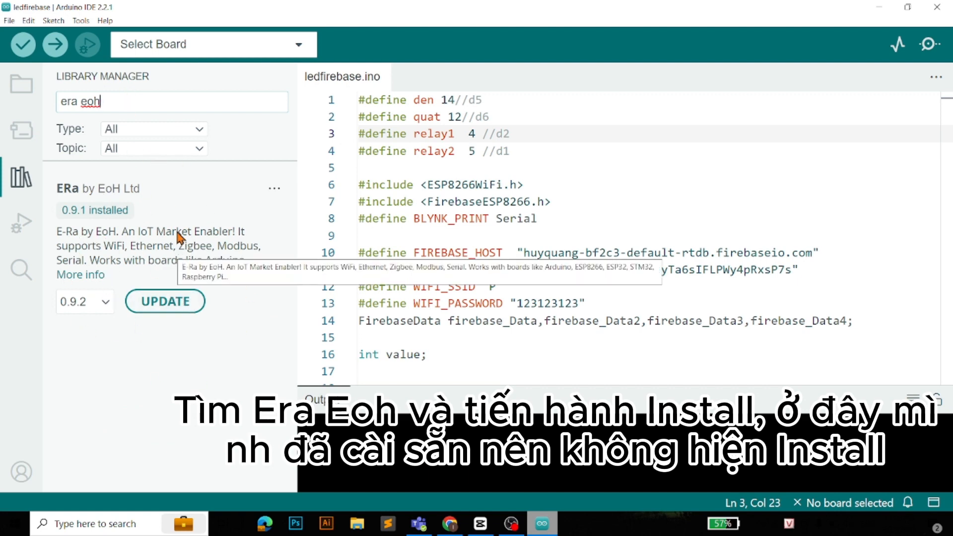
Set the board to ESP32 Dev Module from the esp32 board family
left_click(82, 22)
mouse_move(232, 158)
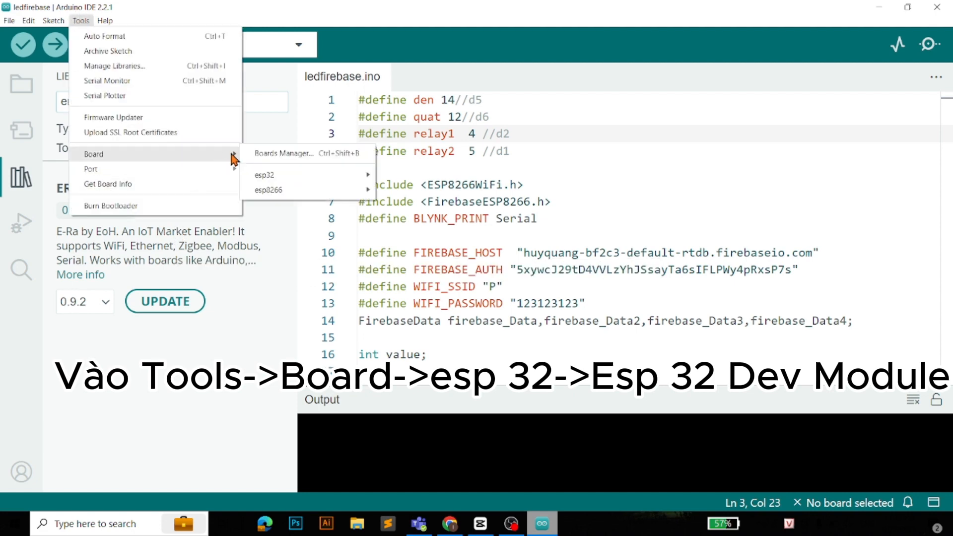
mouse_move(352, 175)
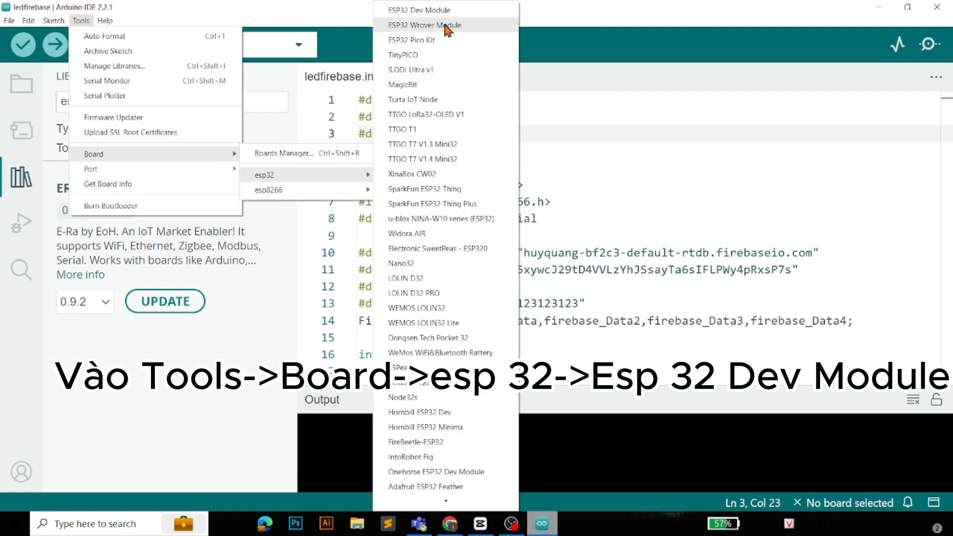
left_click(439, 14)
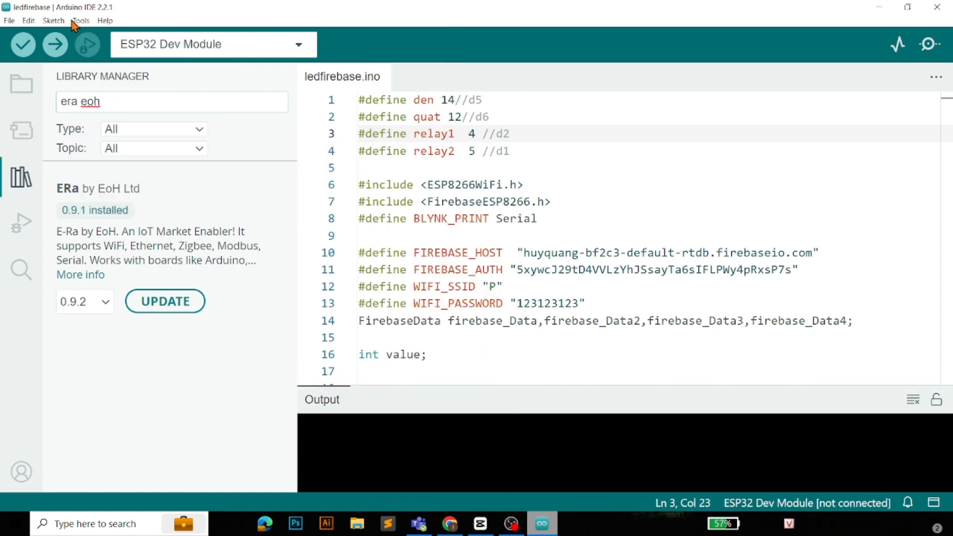
Open the ERa library's ESP32_WiFi_Basic example for ESP32 and maximize its new window
left_click(9, 20)
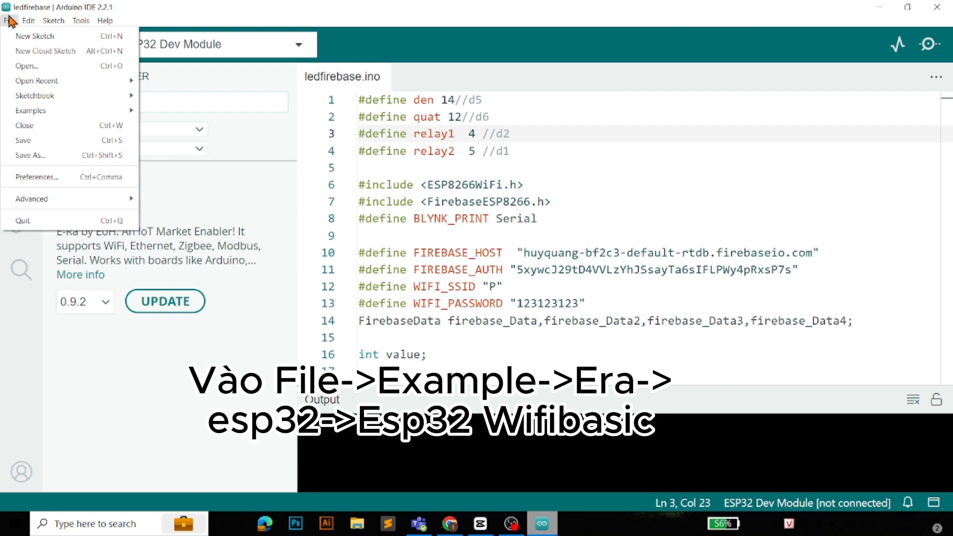
mouse_move(29, 20)
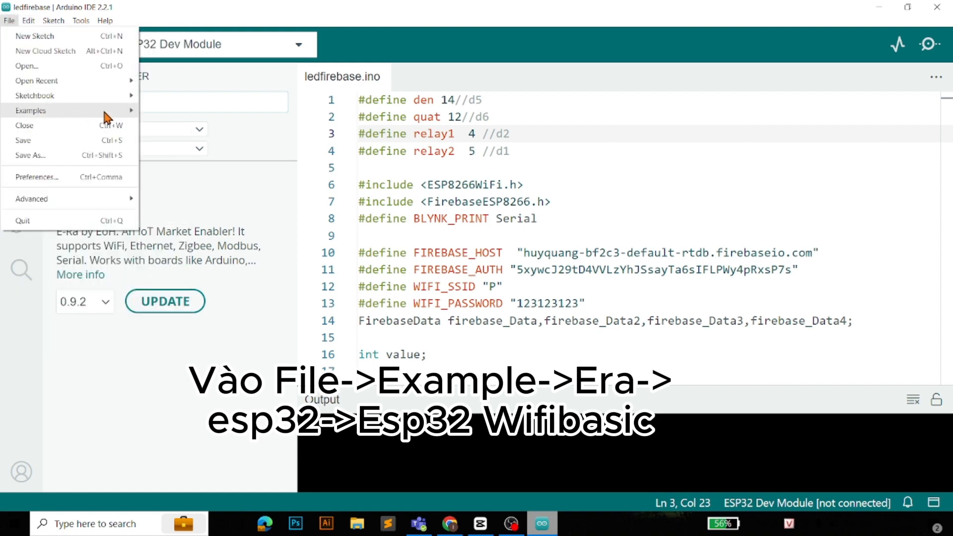
mouse_move(104, 112)
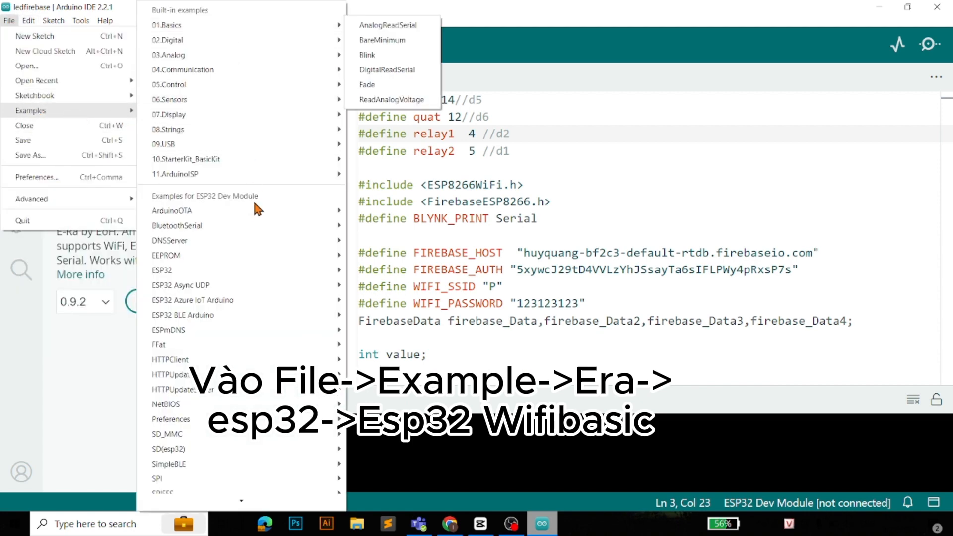
scroll(247, 211, "down", 5)
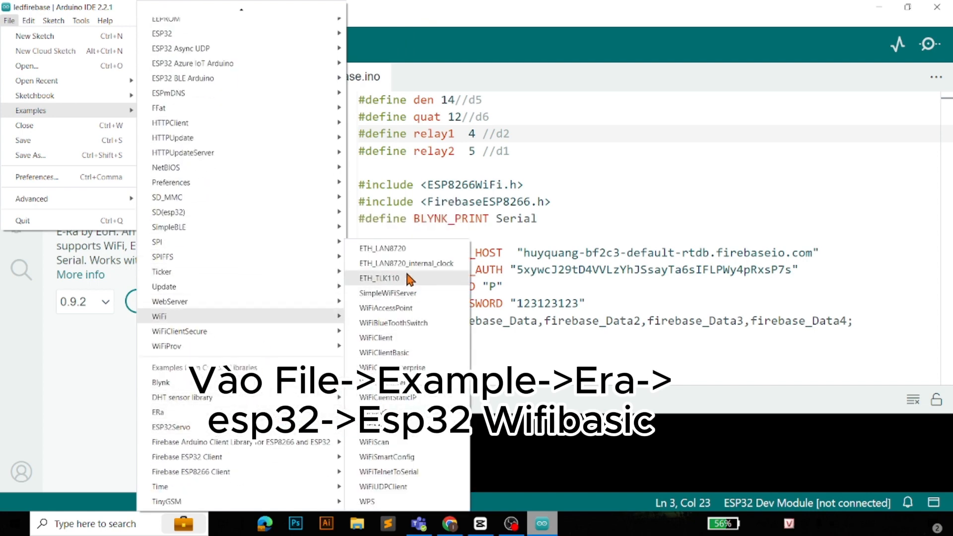
mouse_move(332, 418)
mouse_move(378, 411)
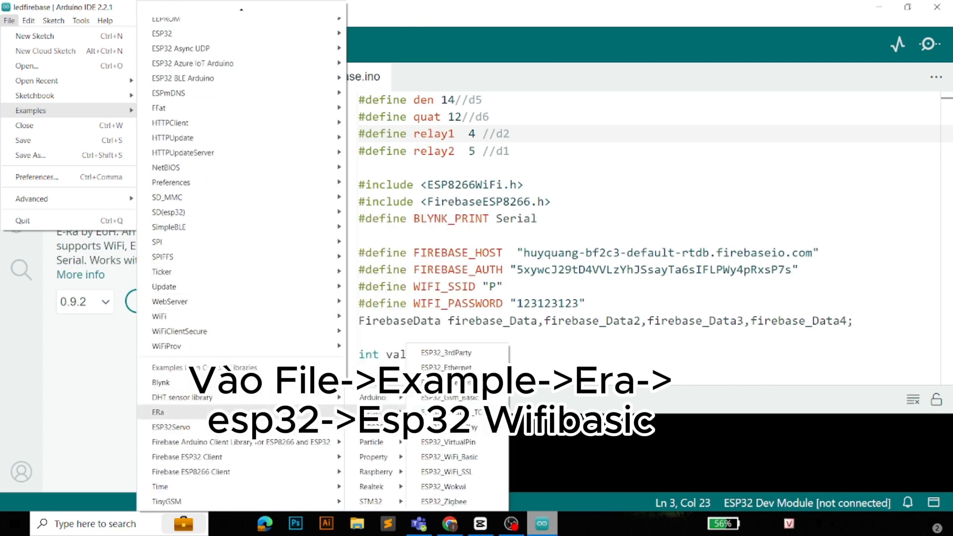
left_click(474, 458)
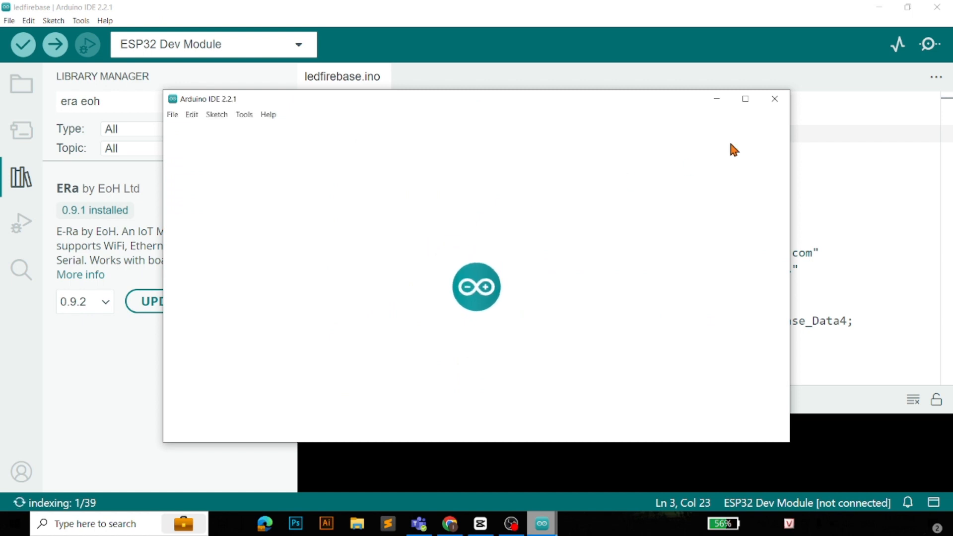
left_click(745, 104)
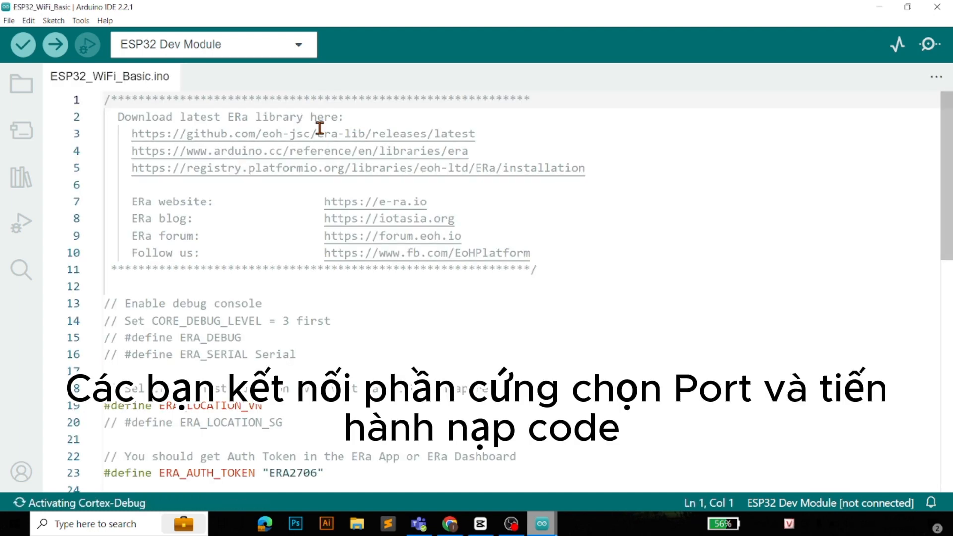
Check the board and port options and examine the example's host location, auth token and WiFi credential definitions
left_click(82, 21)
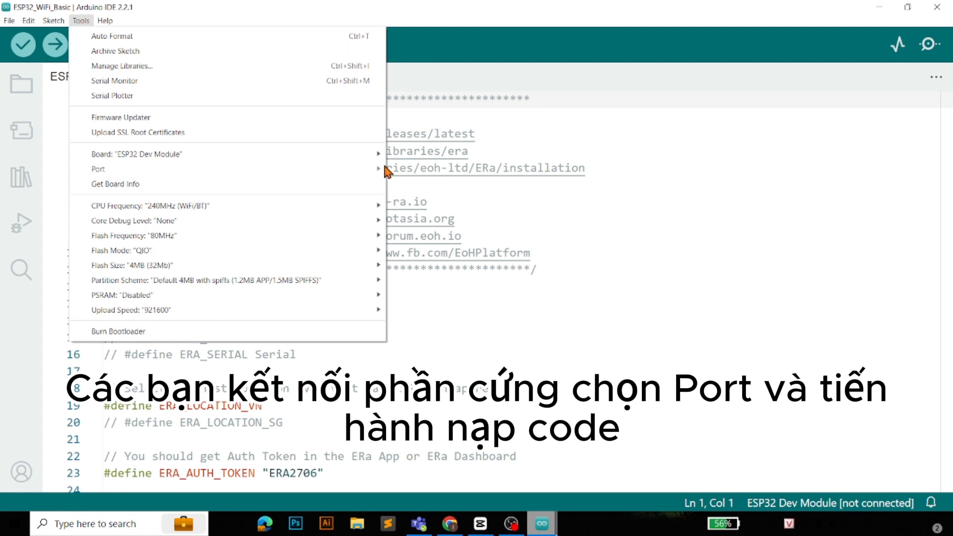
mouse_move(382, 156)
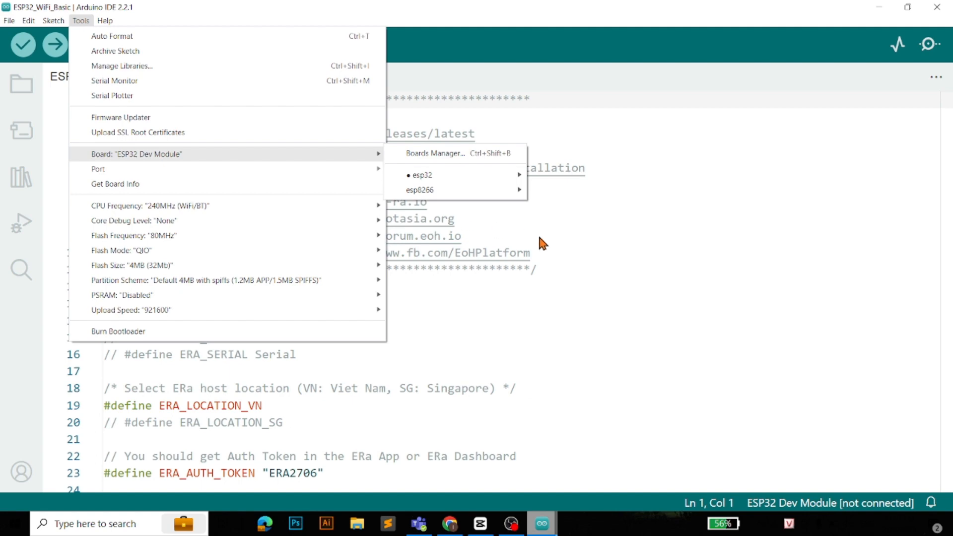
left_click(597, 268)
scroll(492, 274, "down", 1)
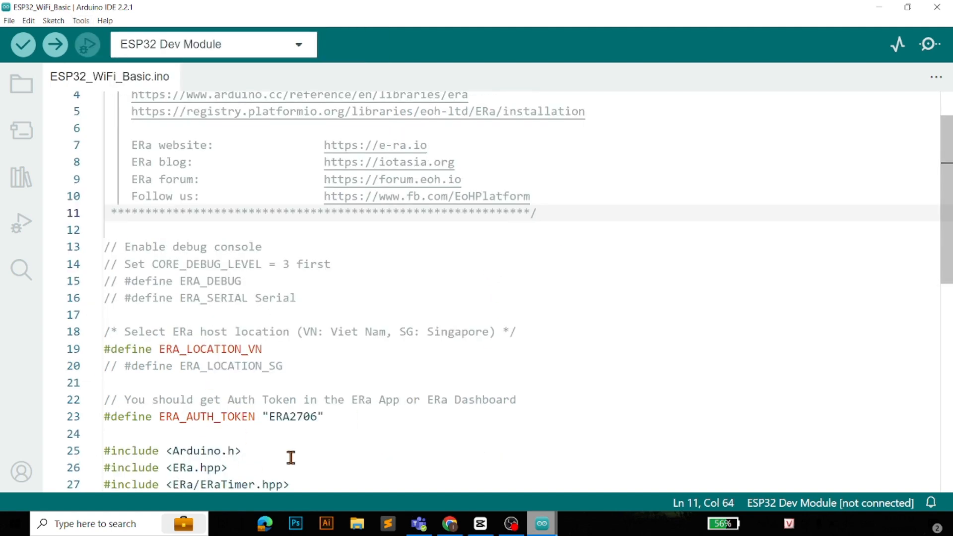
scroll(425, 347, "down", 2)
scroll(416, 256, "down", 2)
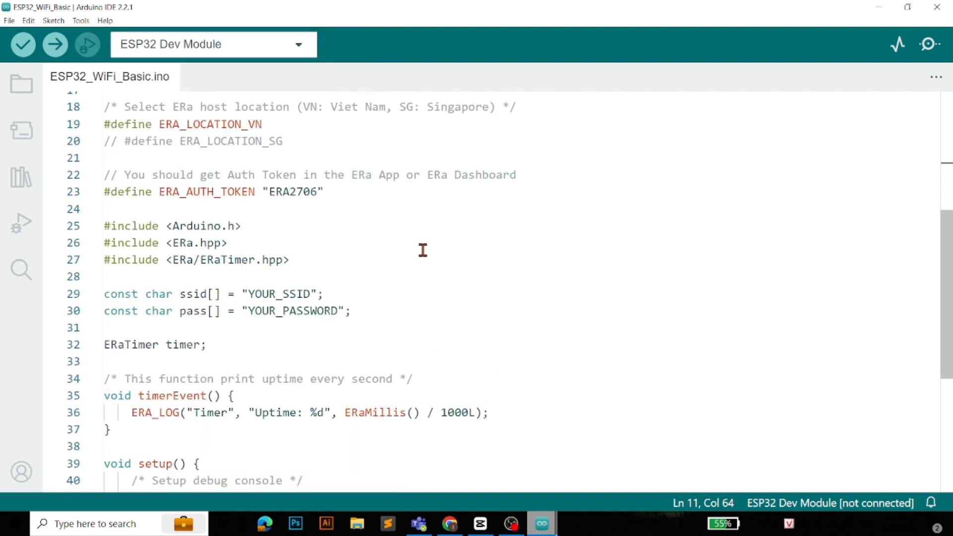
scroll(423, 251, "down", 2)
scroll(422, 250, "up", 1)
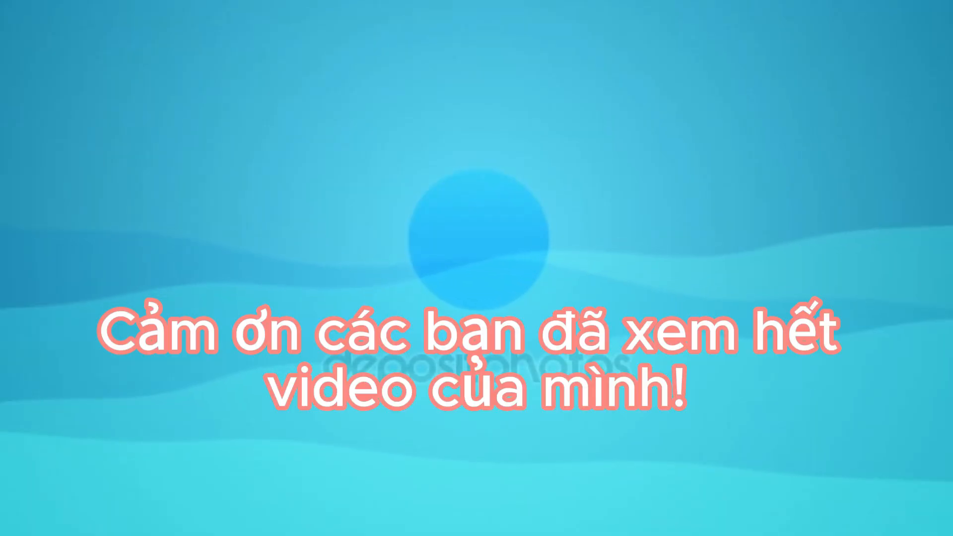